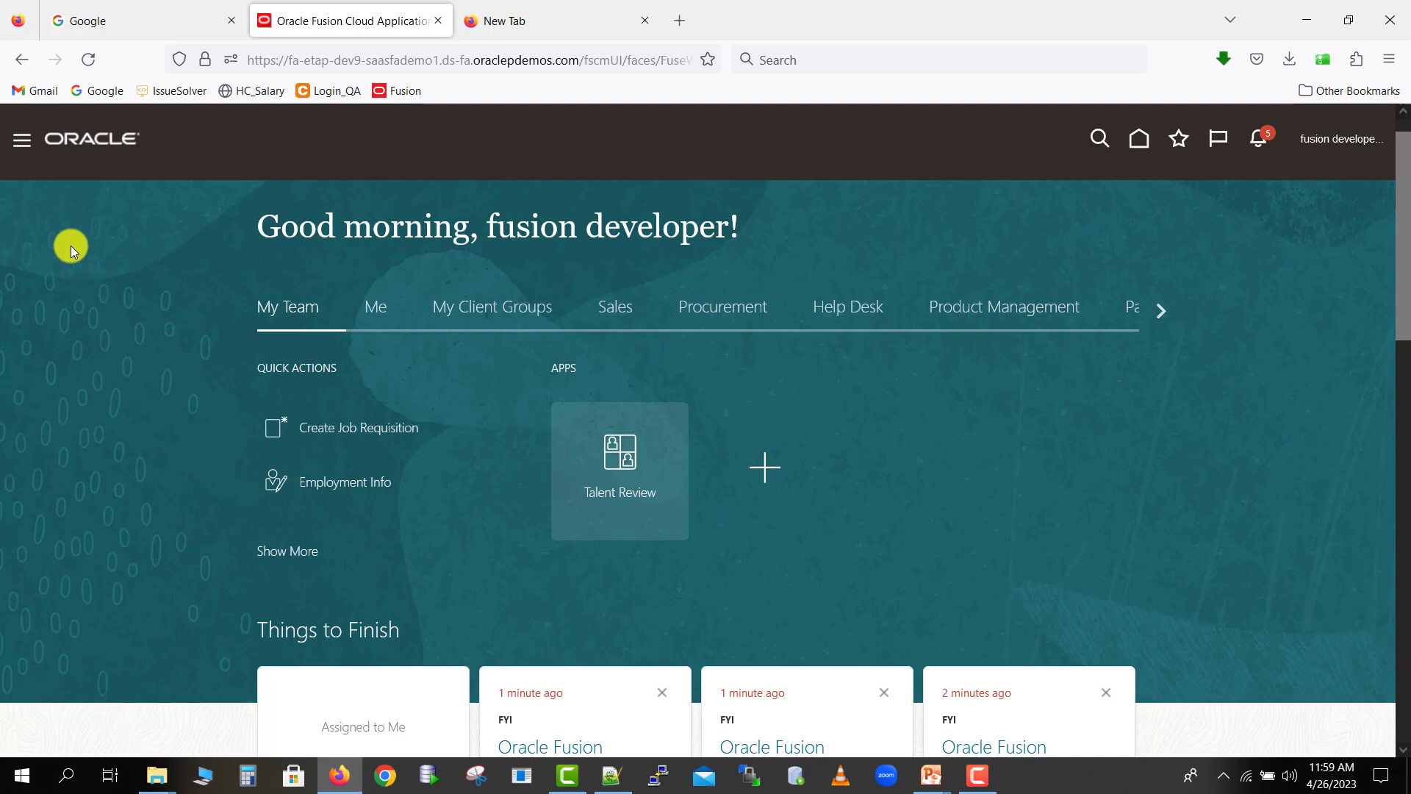
- Launch the Transaction Console from the Navigator's Tools group
{"action": "left_click", "coordinate": [24, 147]}
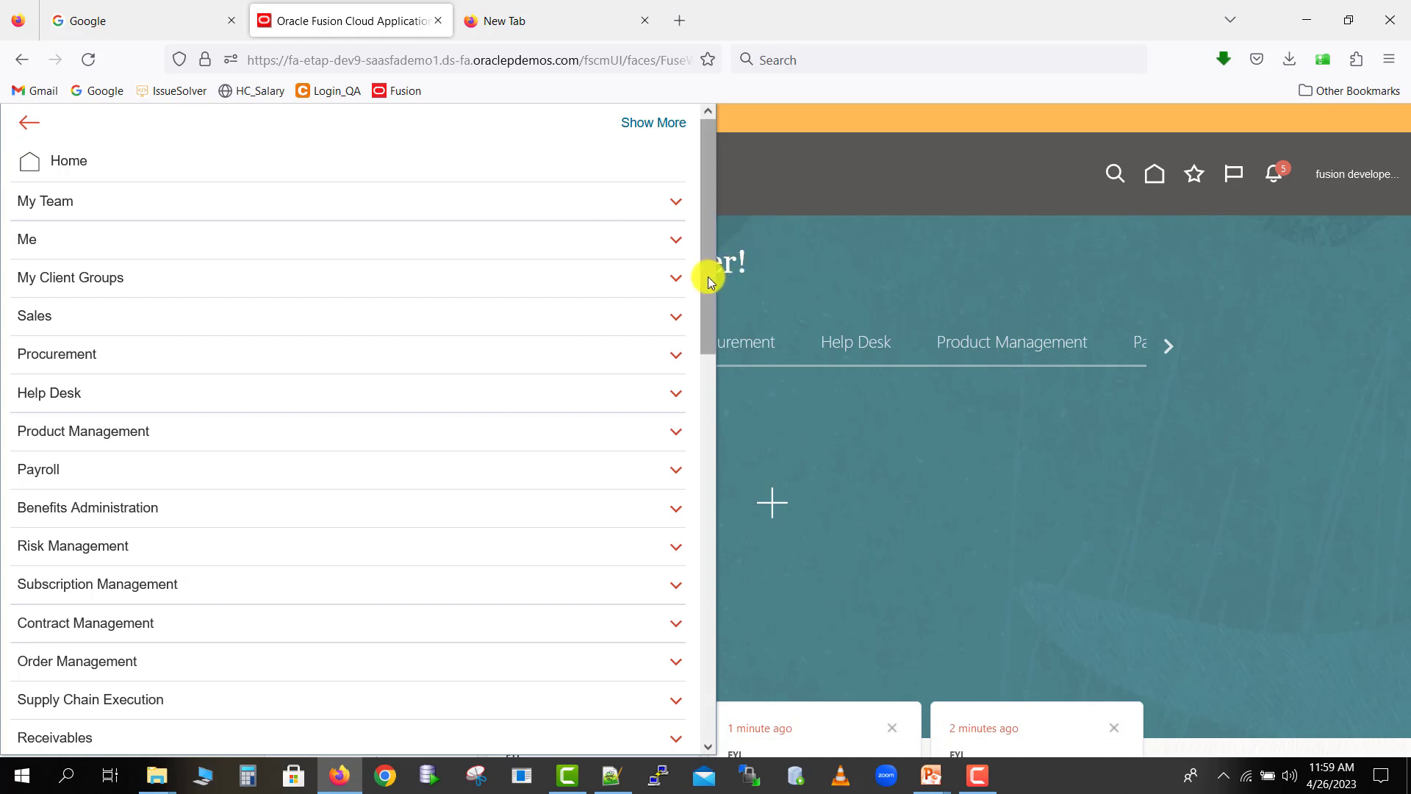
{"action": "left_click_drag", "start_coordinate": [708, 276], "coordinate": [712, 585]}
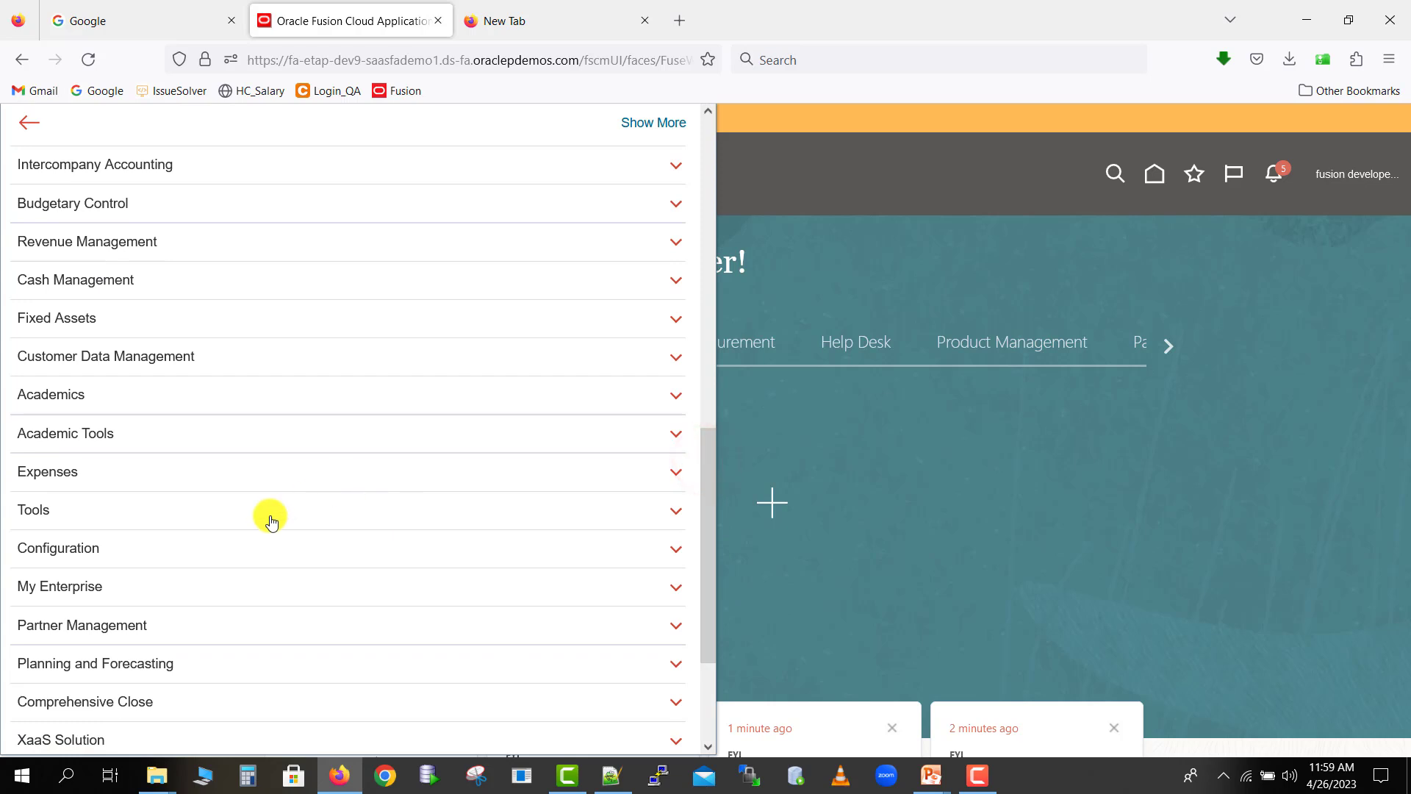
{"action": "left_click", "coordinate": [215, 517]}
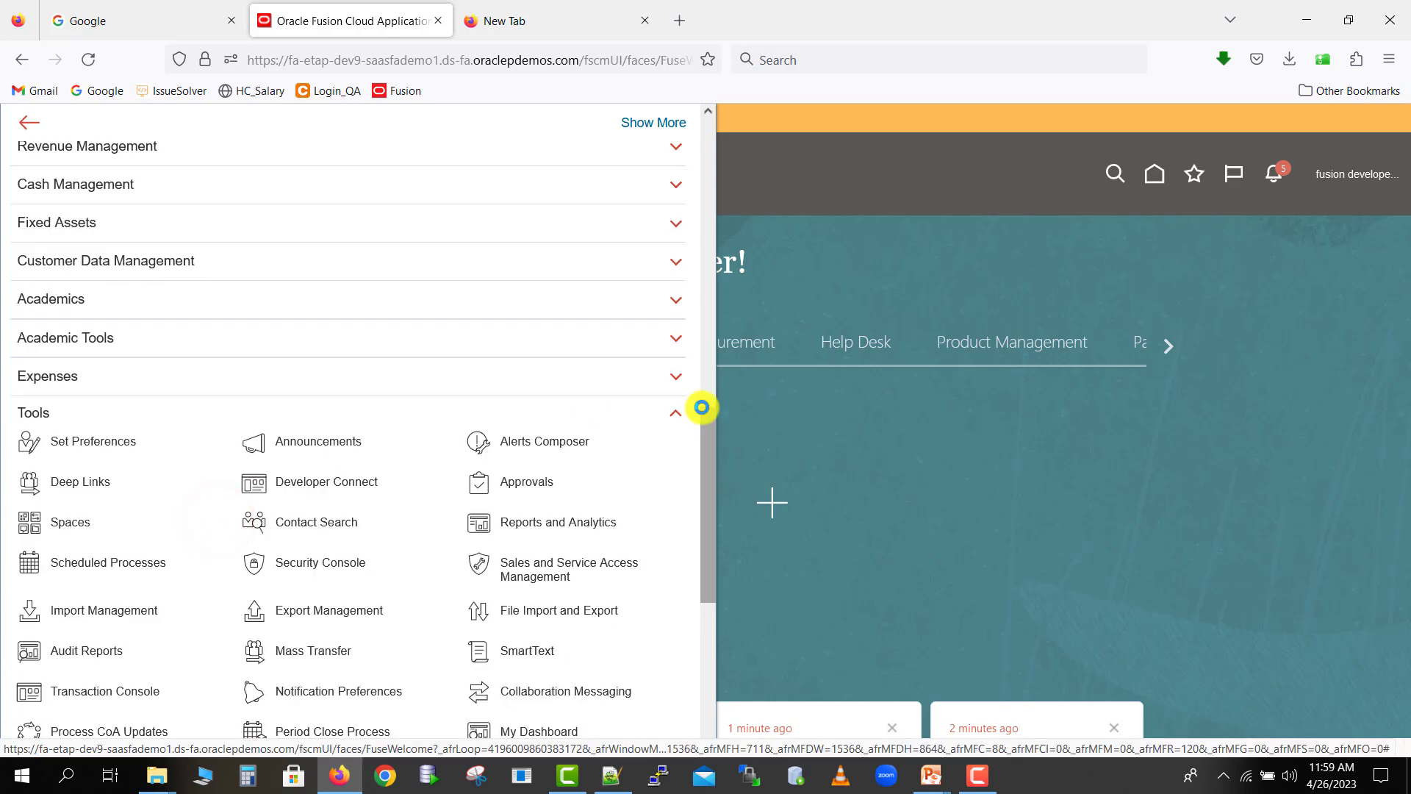
{"action": "left_click_drag", "start_coordinate": [712, 454], "coordinate": [708, 518]}
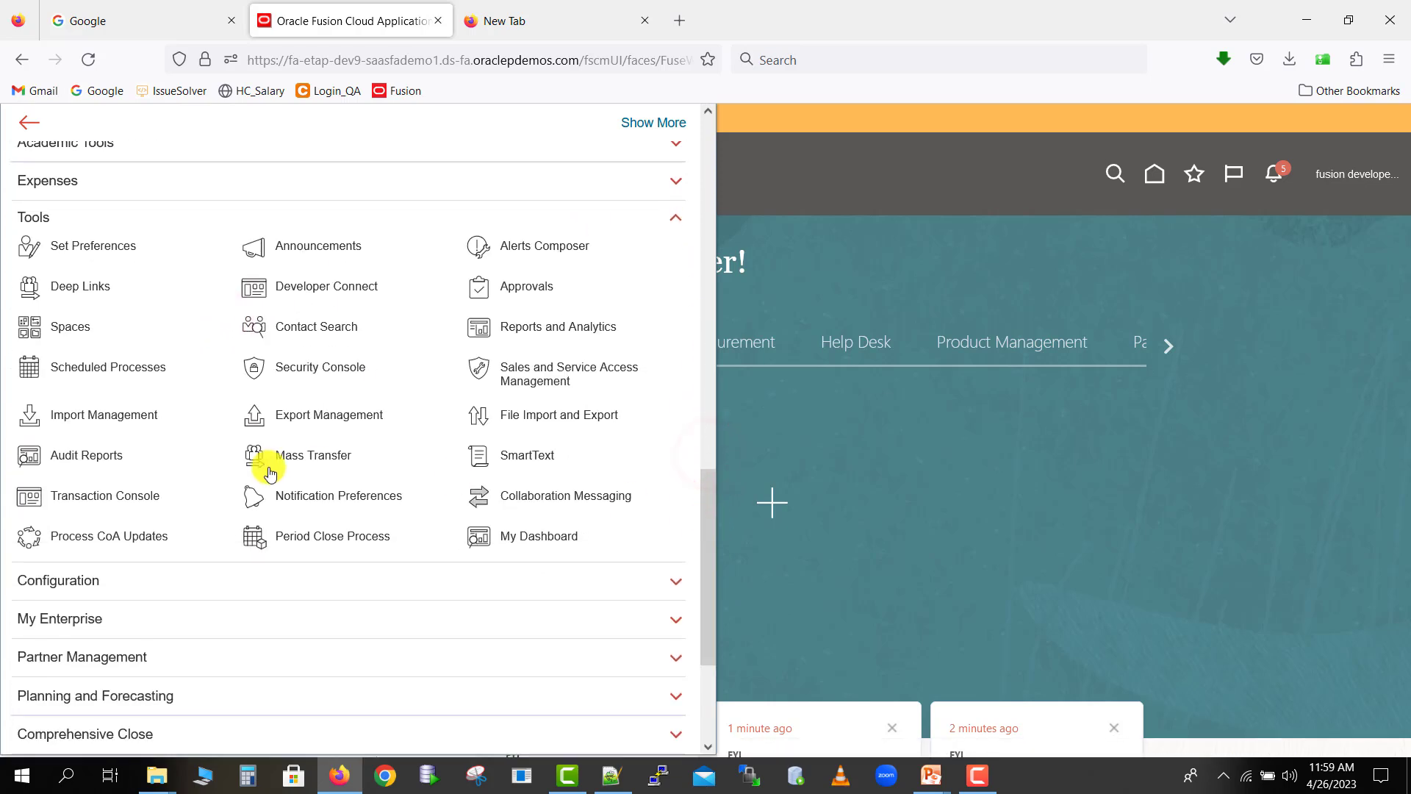
{"action": "left_click", "coordinate": [144, 505]}
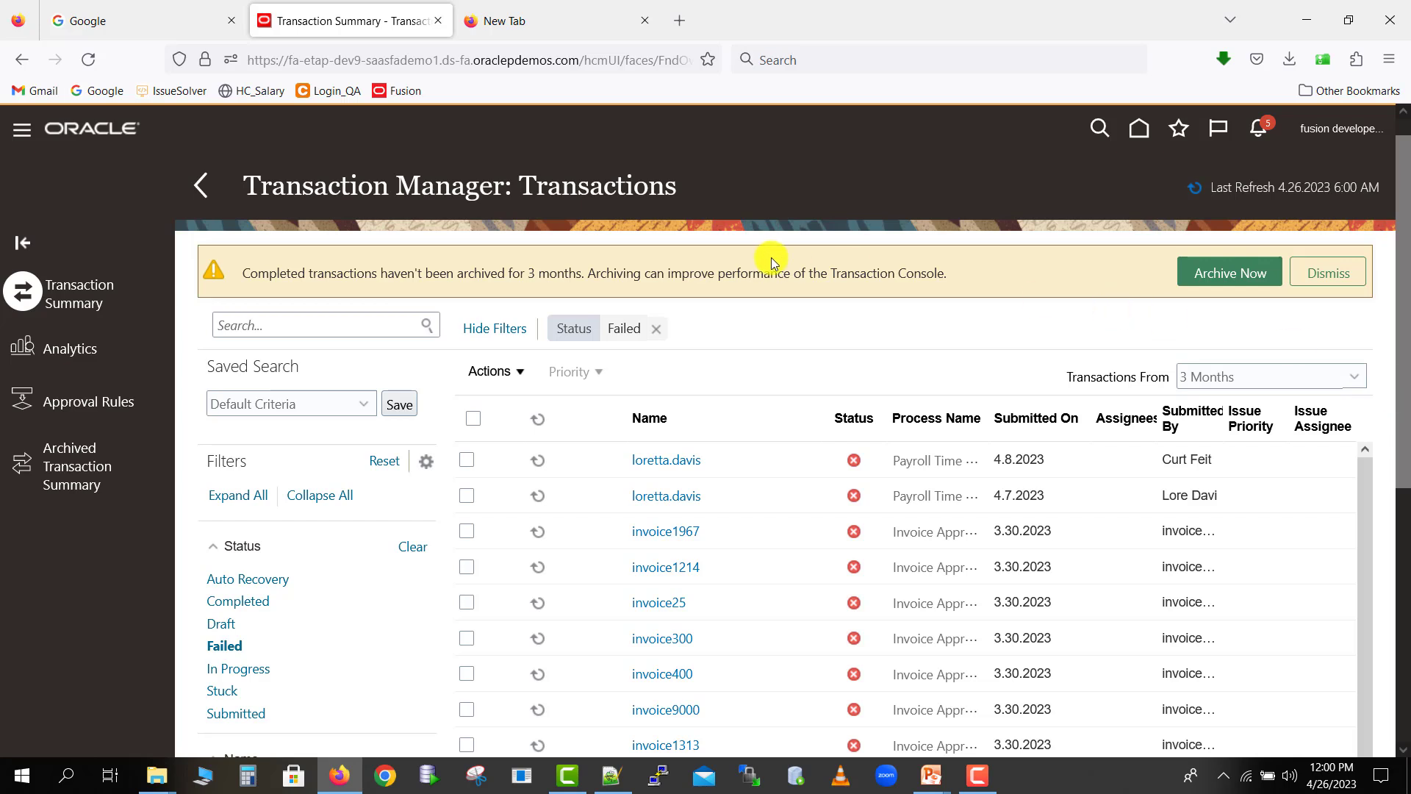
- Remove the Failed status filter from the transaction summary, then view Analytics
{"action": "left_click", "coordinate": [656, 335]}
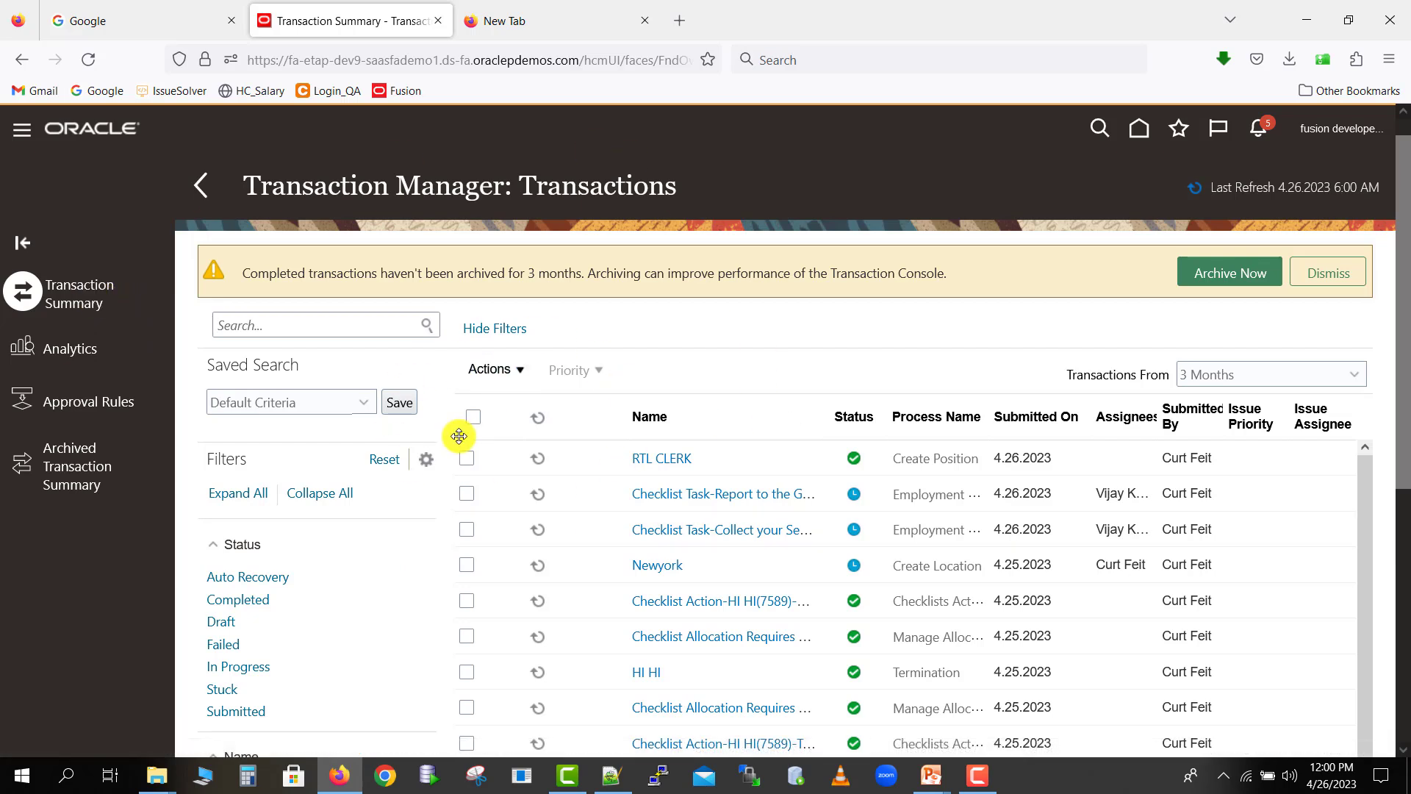
{"action": "left_click", "coordinate": [84, 356]}
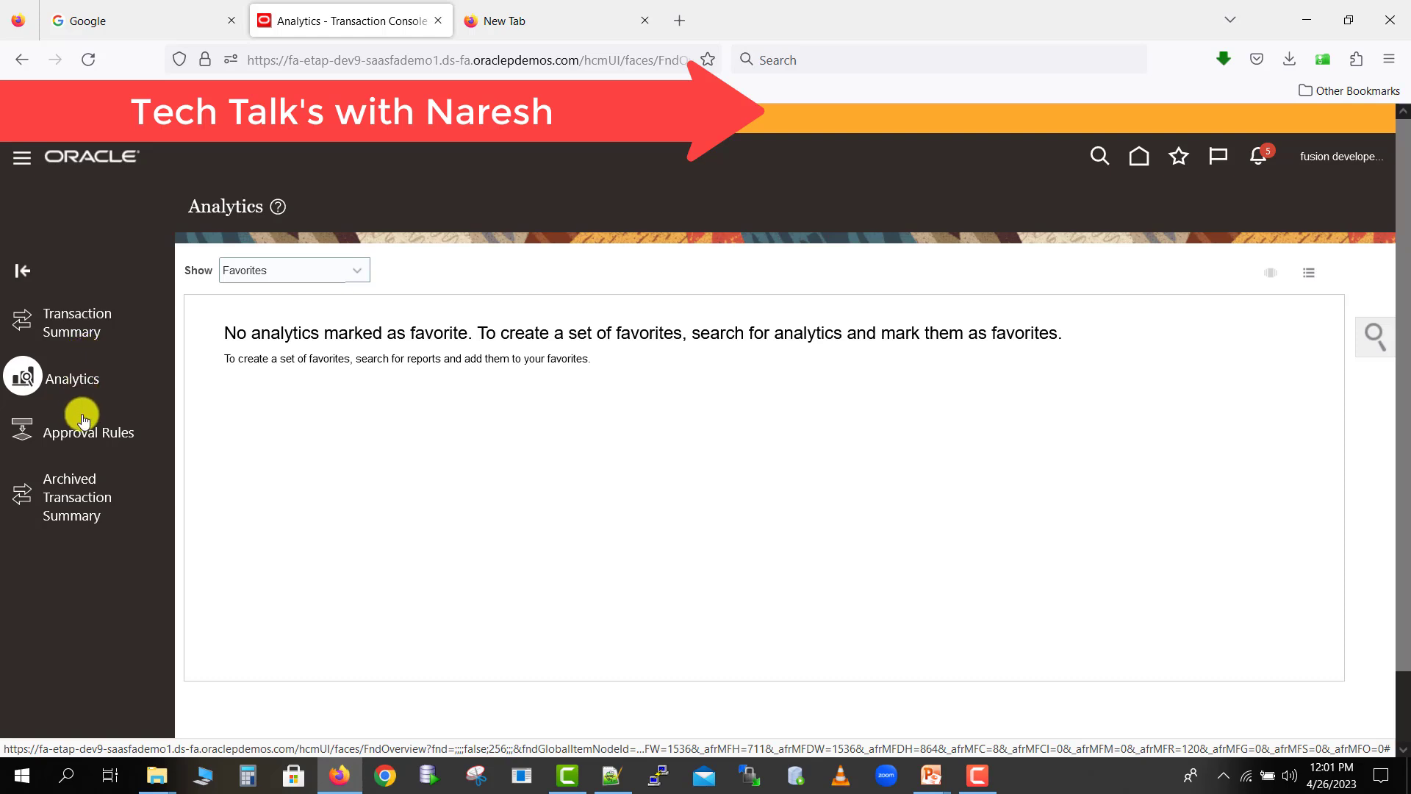
- Show the Approval Rules list with each process's bypass, rule and archive settings
{"action": "left_click", "coordinate": [86, 434]}
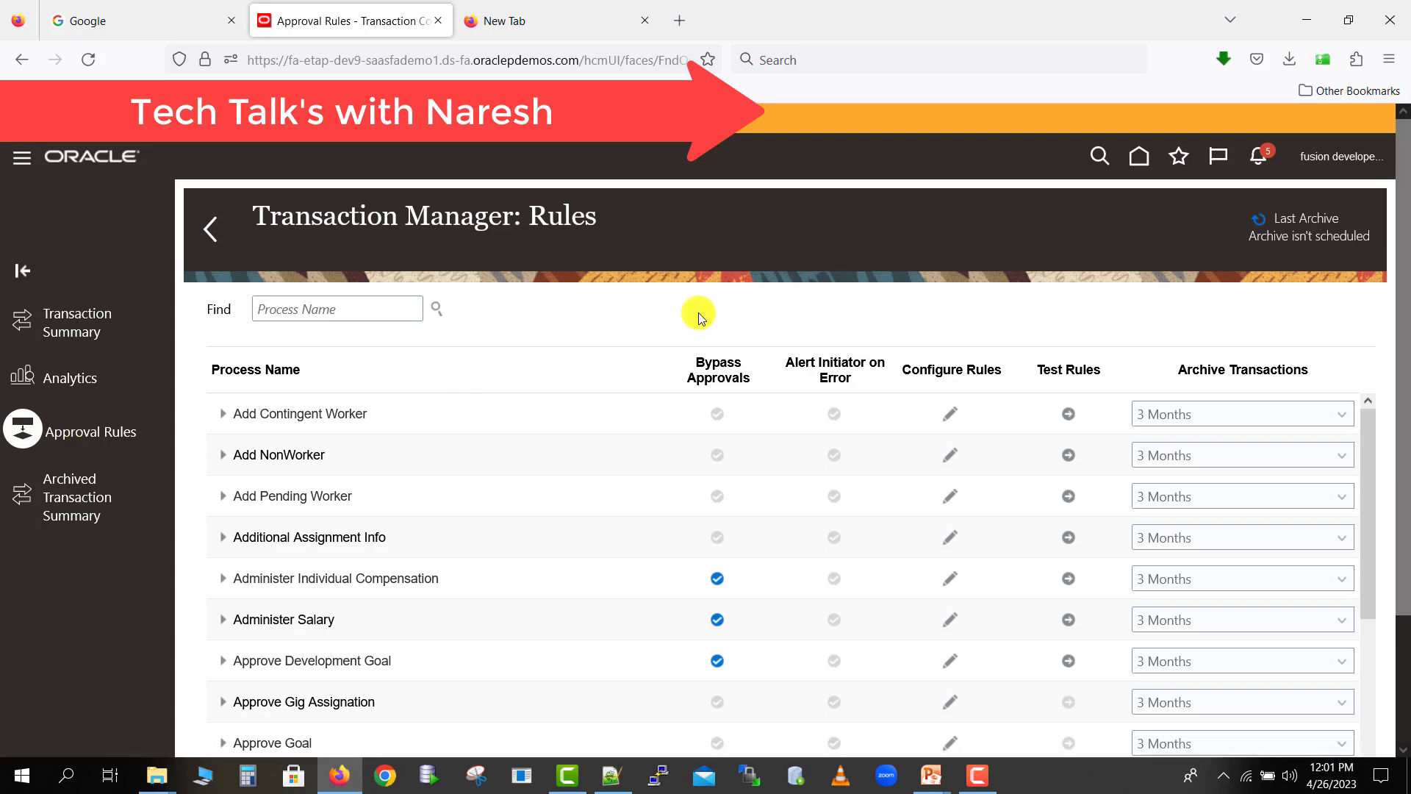
- Search the processes for 'invoice' and expand the Invoice Approval details
{"action": "left_click", "coordinate": [369, 316]}
{"action": "type", "text": "in"}
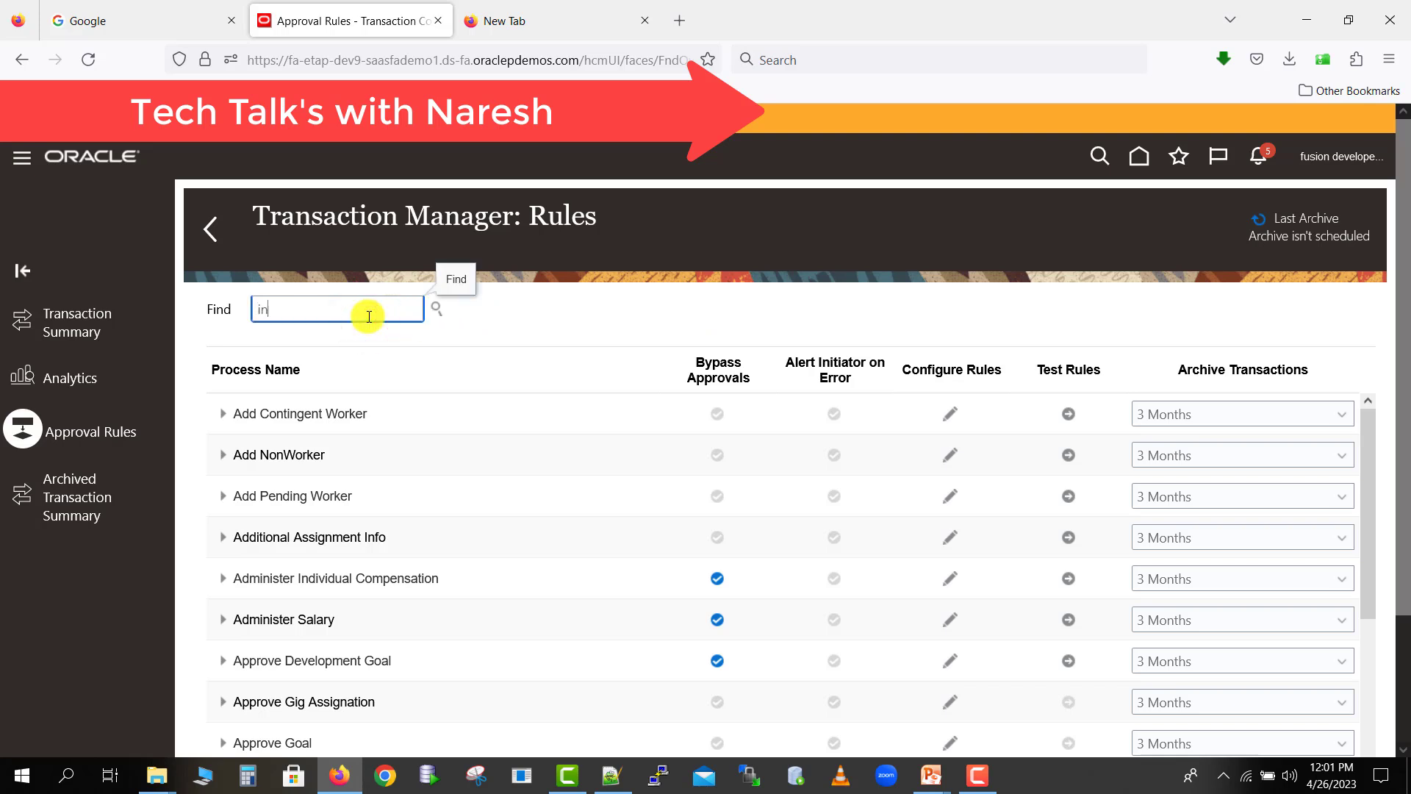
{"action": "type", "text": "voice"}
{"action": "left_click", "coordinate": [435, 309]}
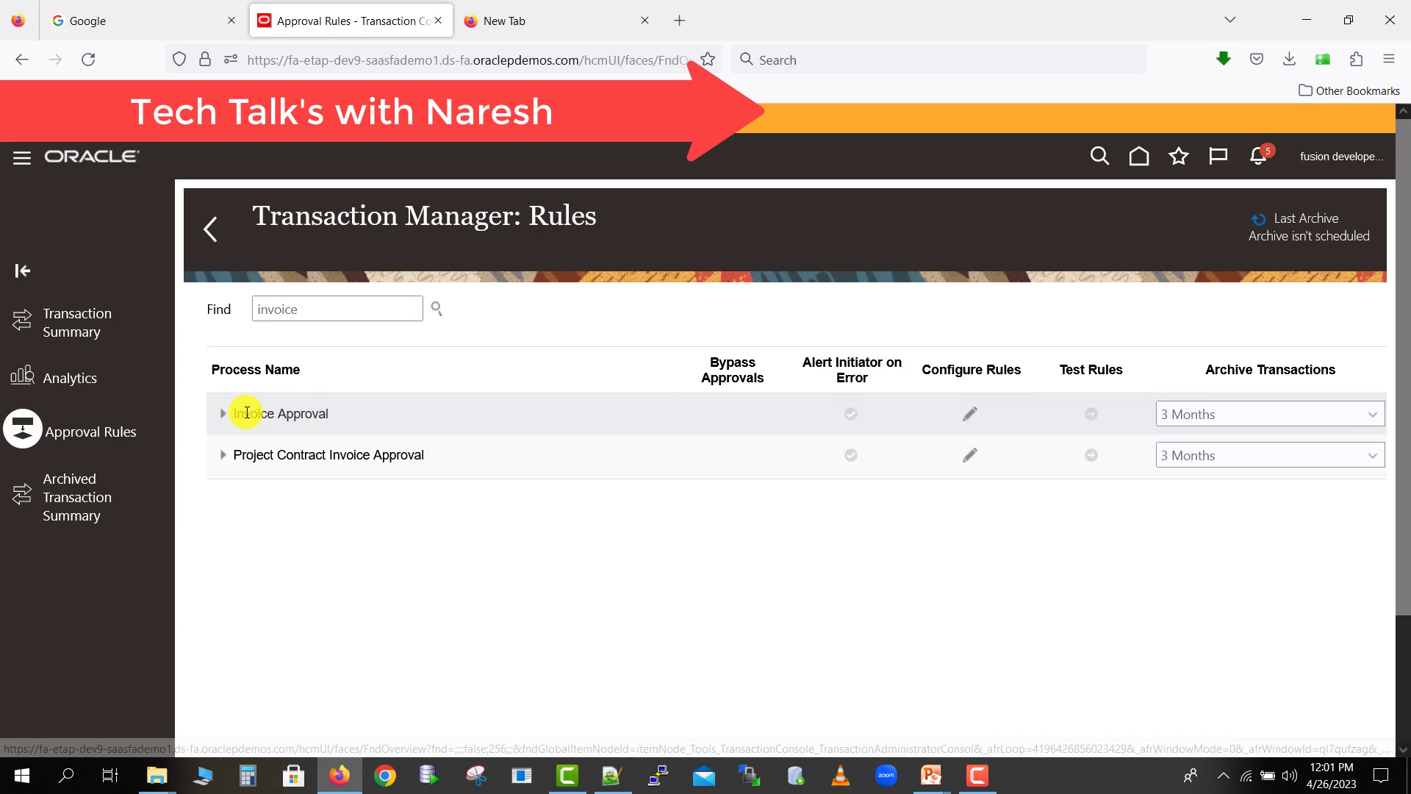
{"action": "left_click", "coordinate": [222, 412]}
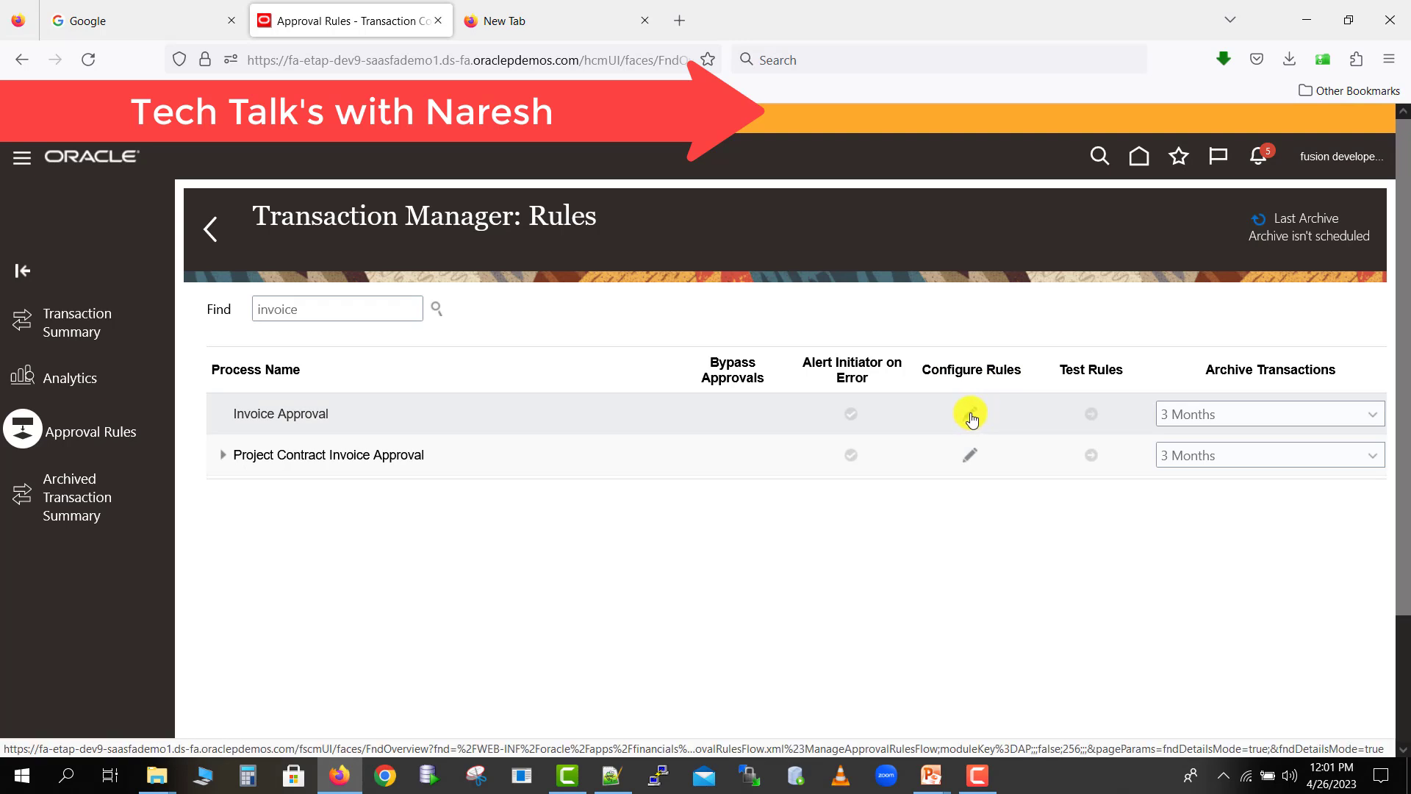
- Replace the search with 'journal' to list only Journal Approval
{"action": "double_click", "coordinate": [363, 308]}
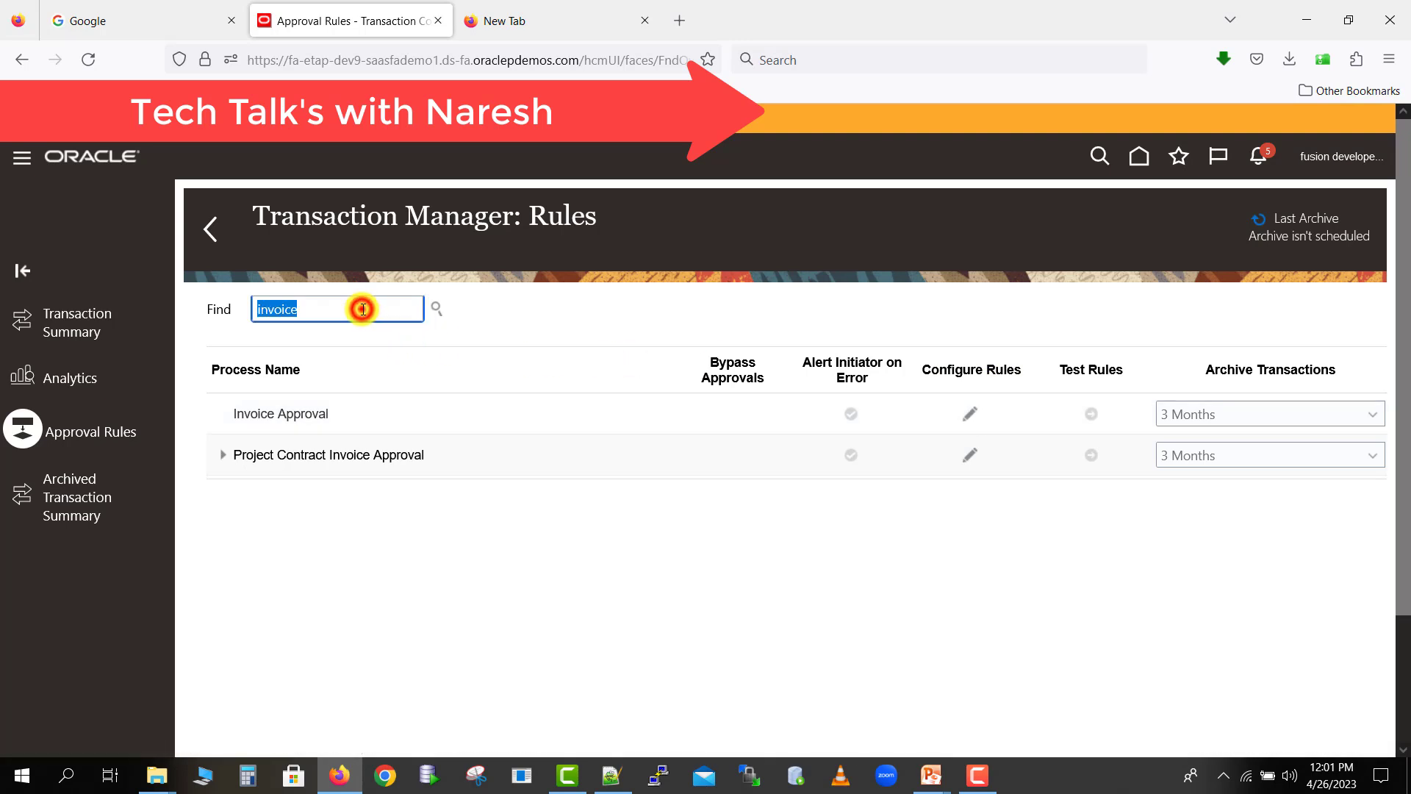
{"action": "type", "text": "journal"}
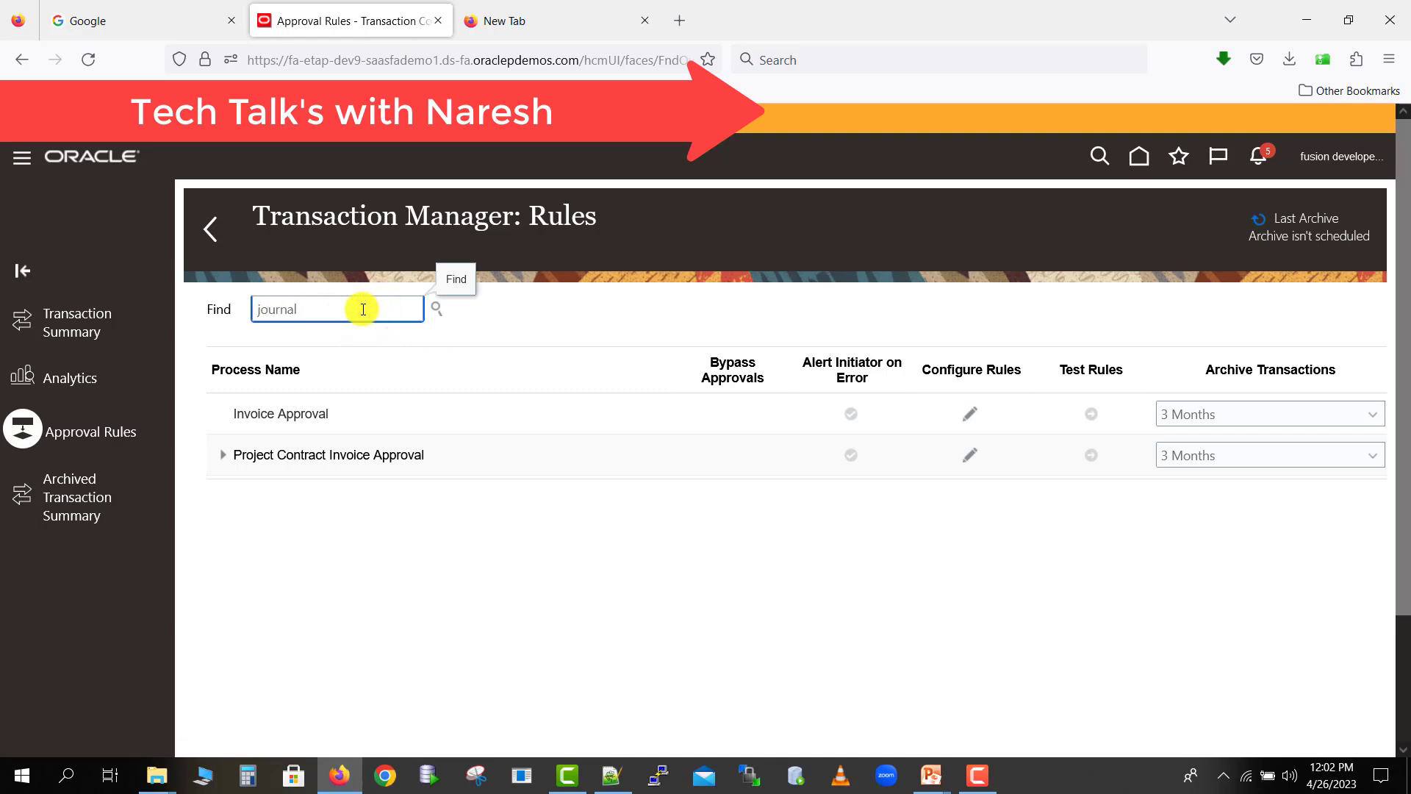
{"action": "left_click", "coordinate": [435, 310]}
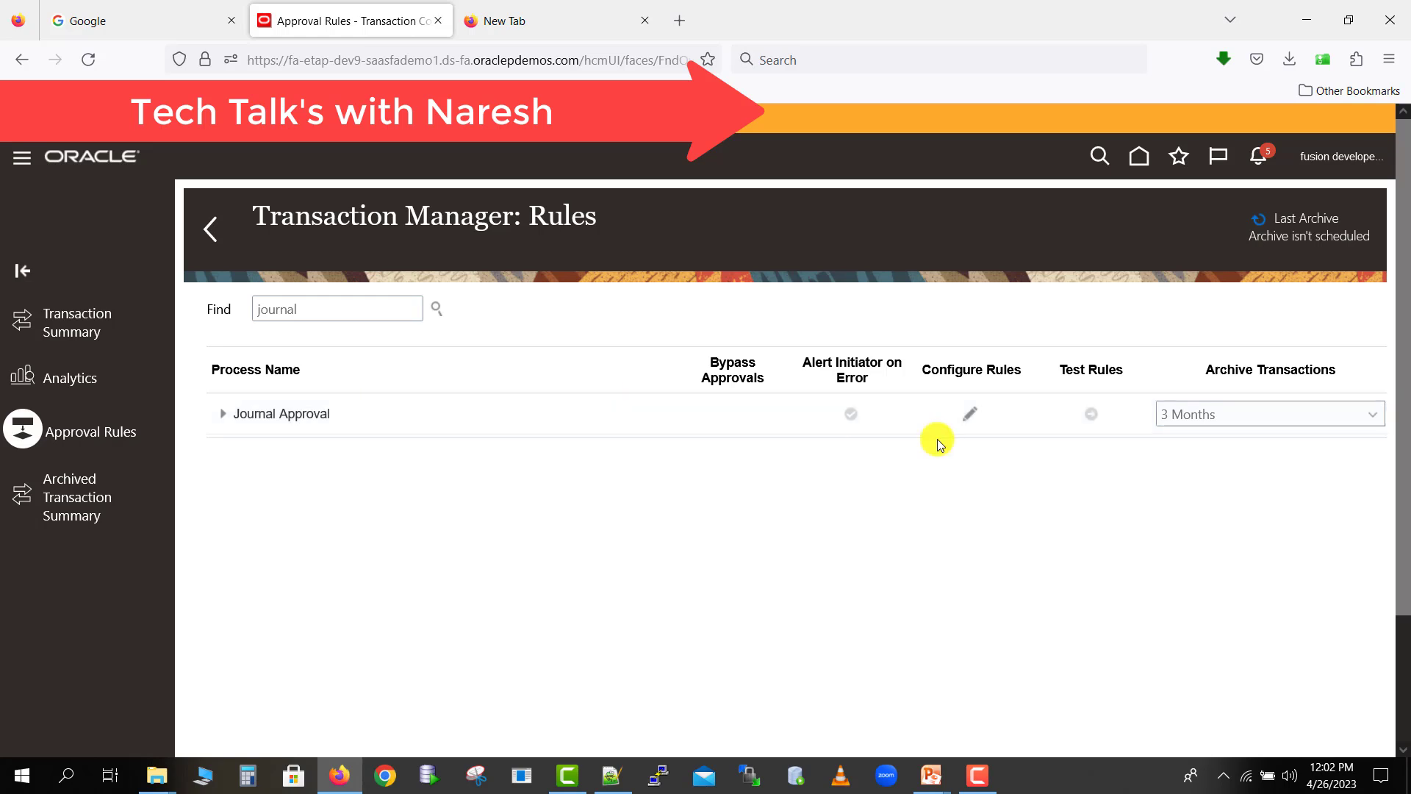
- Filter the rules to 'create job', expand Create Job and open its rule configuration
{"action": "left_click", "coordinate": [970, 413]}
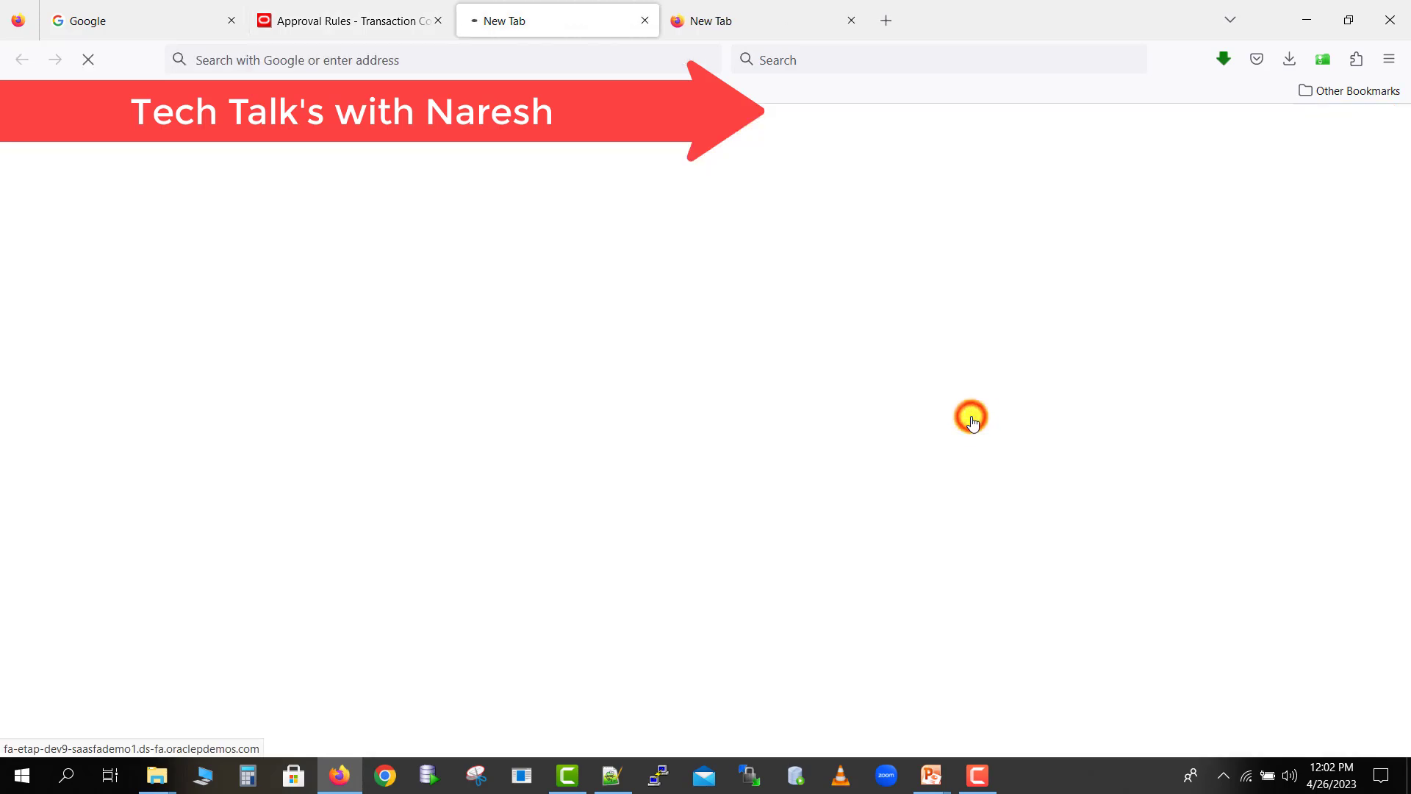
{"action": "double_click", "coordinate": [317, 314]}
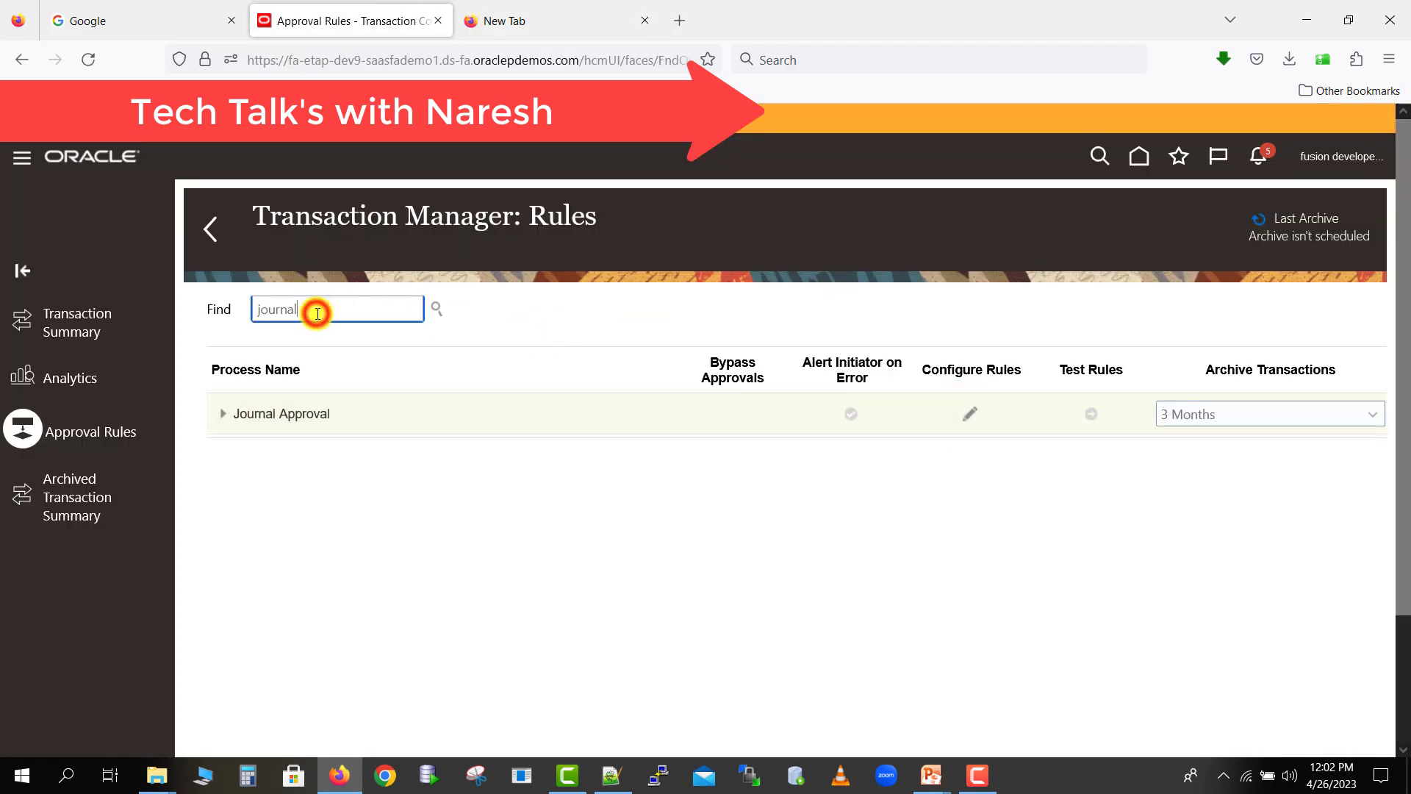
{"action": "type", "text": "j"}
{"action": "key", "text": "BackSpace"}
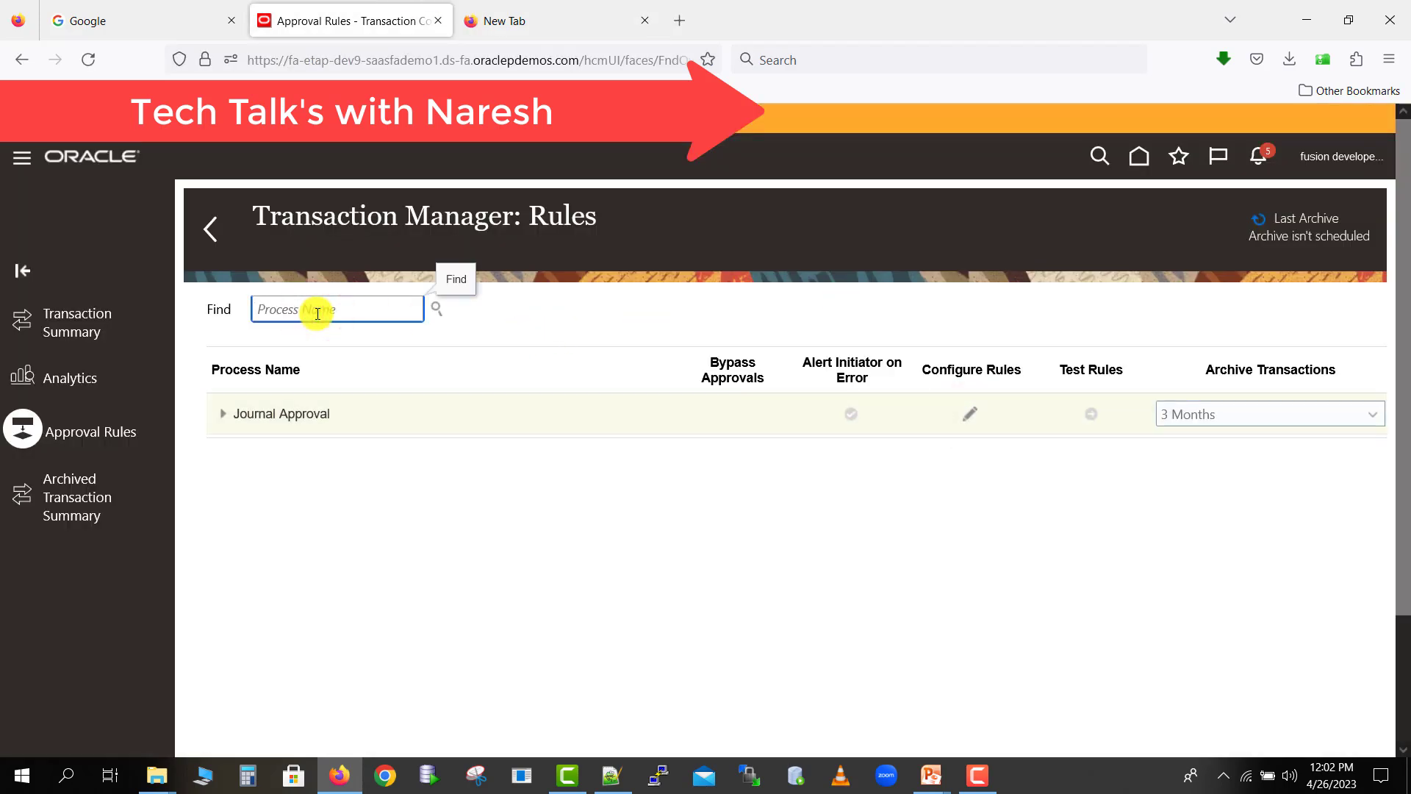
{"action": "type", "text": "create job"}
{"action": "left_click", "coordinate": [438, 310]}
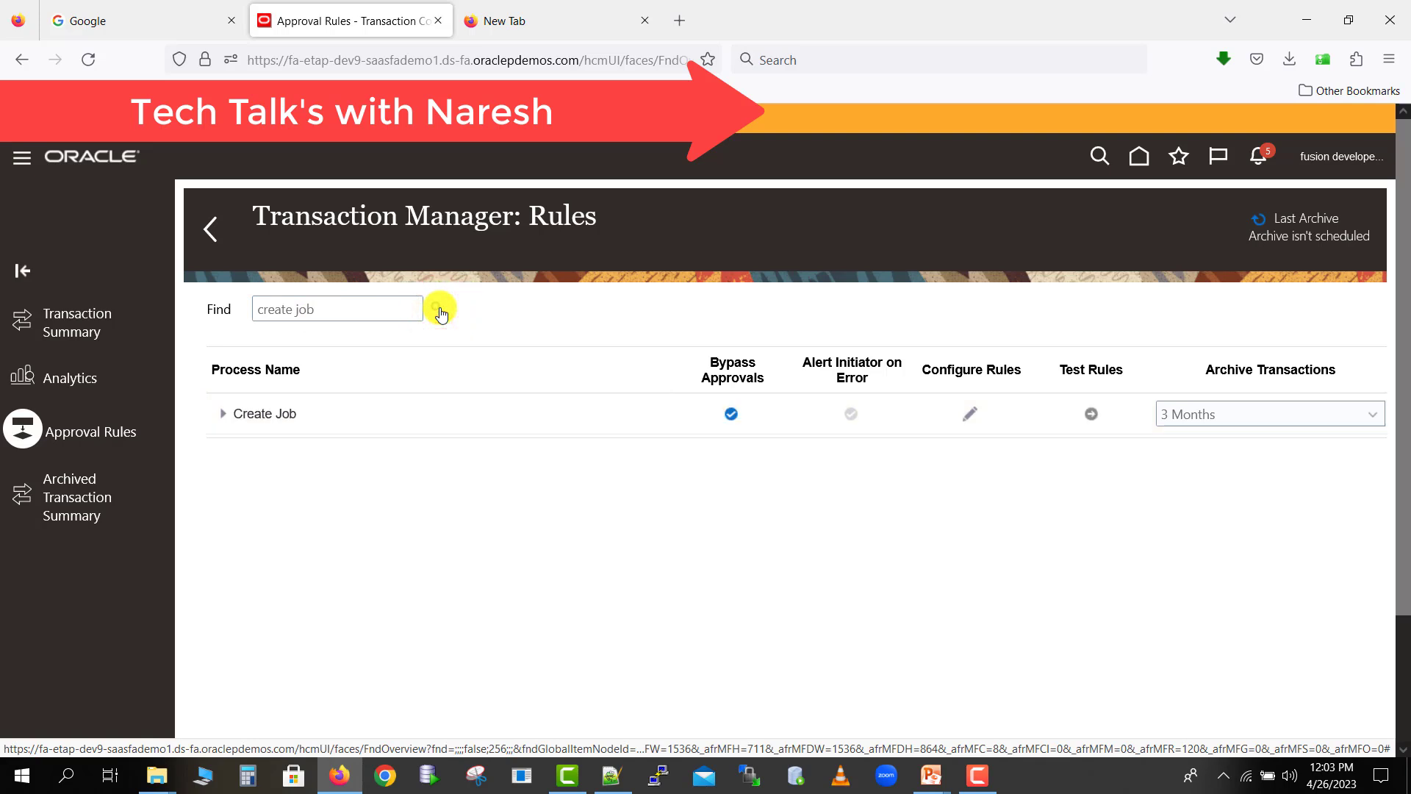
{"action": "left_click", "coordinate": [224, 419]}
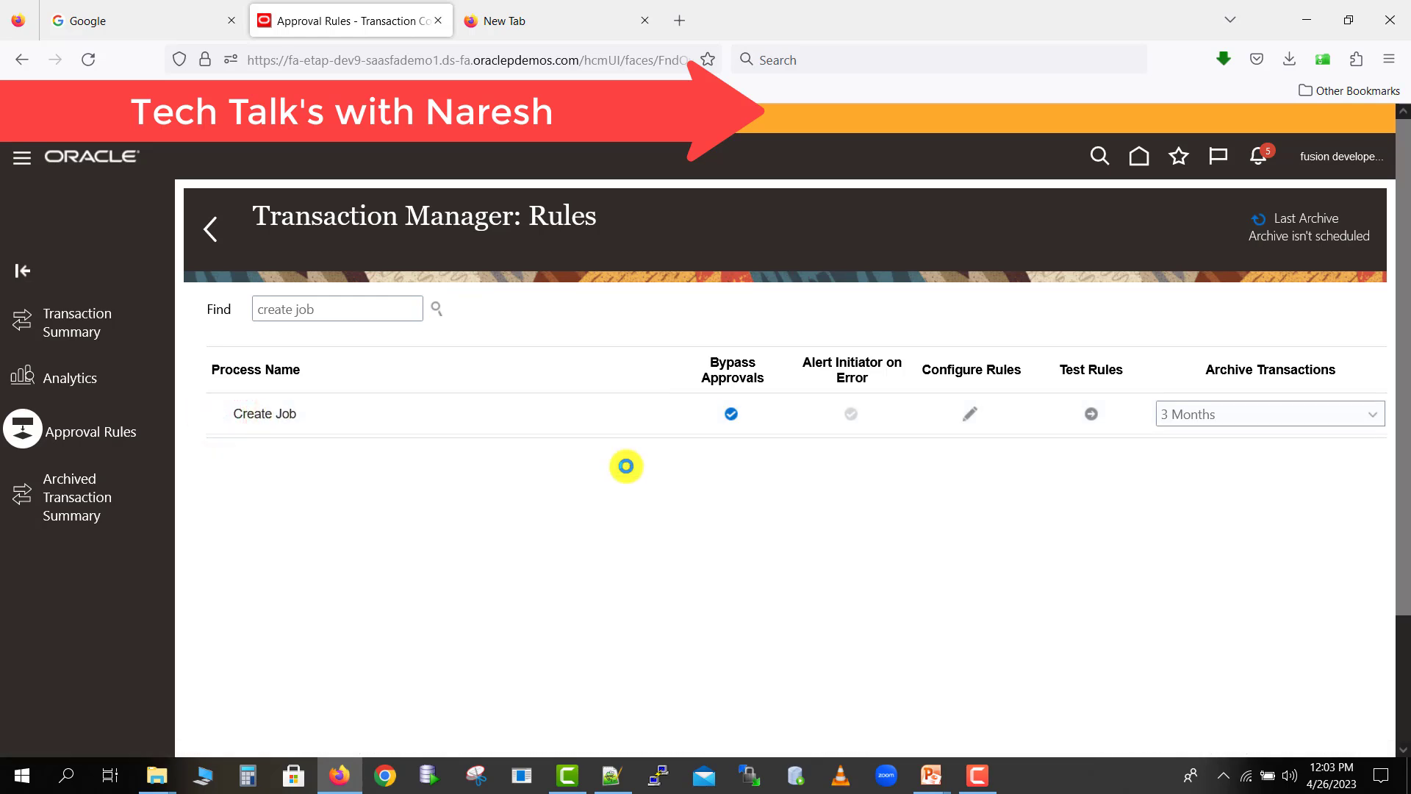
{"action": "left_click", "coordinate": [972, 416]}
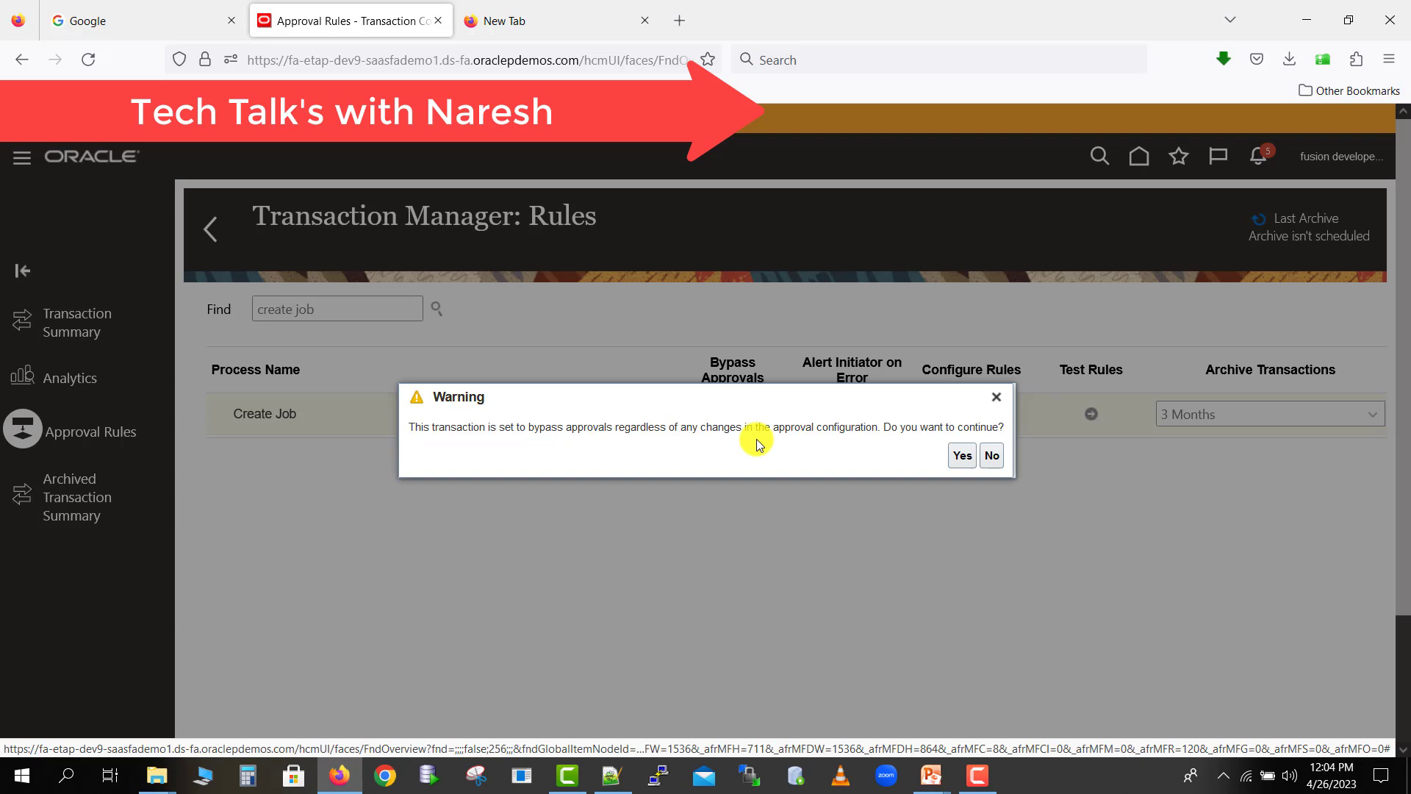
- Accept the bypass warning and review the DeptSalesWestUS condition's Approvers in the Create Job editor
{"action": "left_click", "coordinate": [964, 457]}
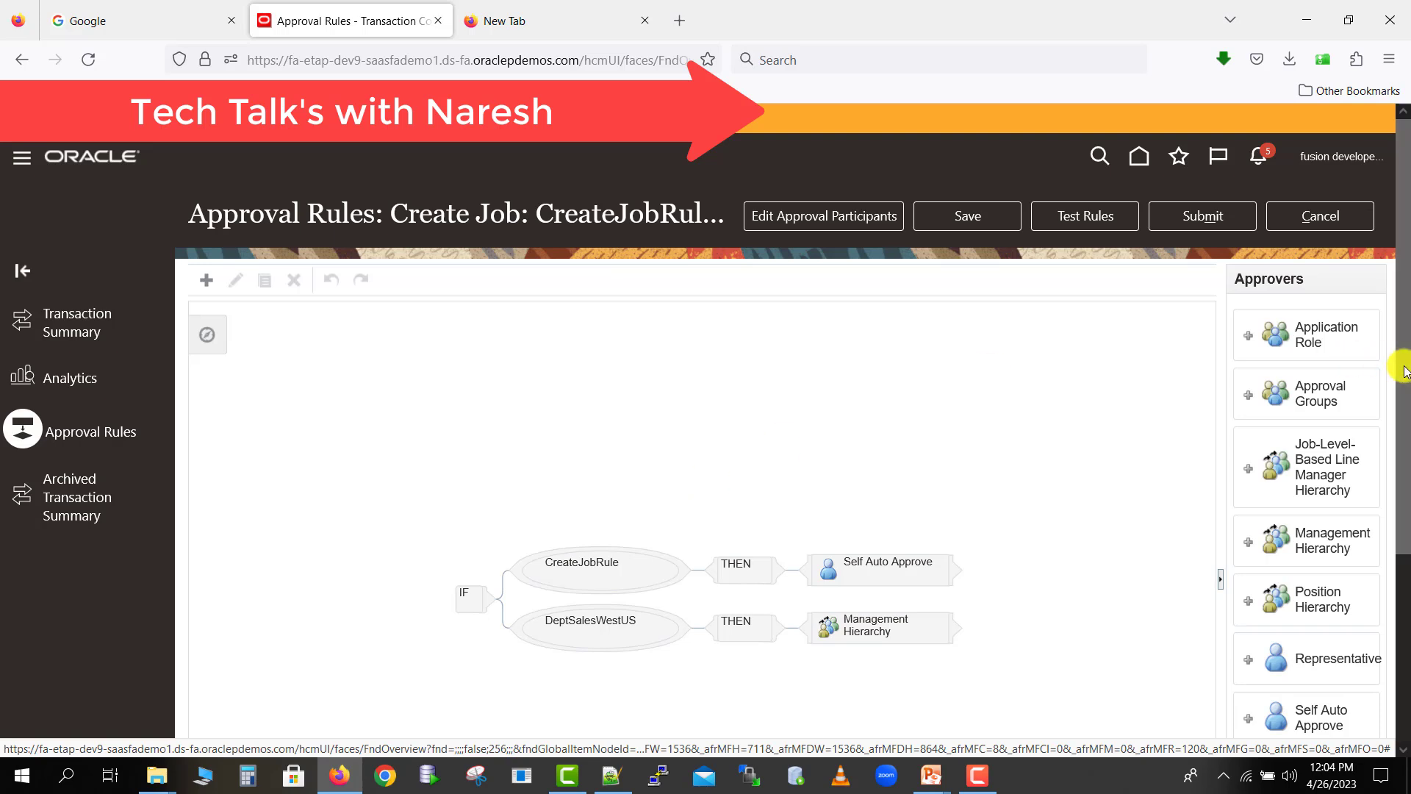
{"action": "scroll", "coordinate": [1403, 371], "scroll_direction": "down", "scroll_amount": 3}
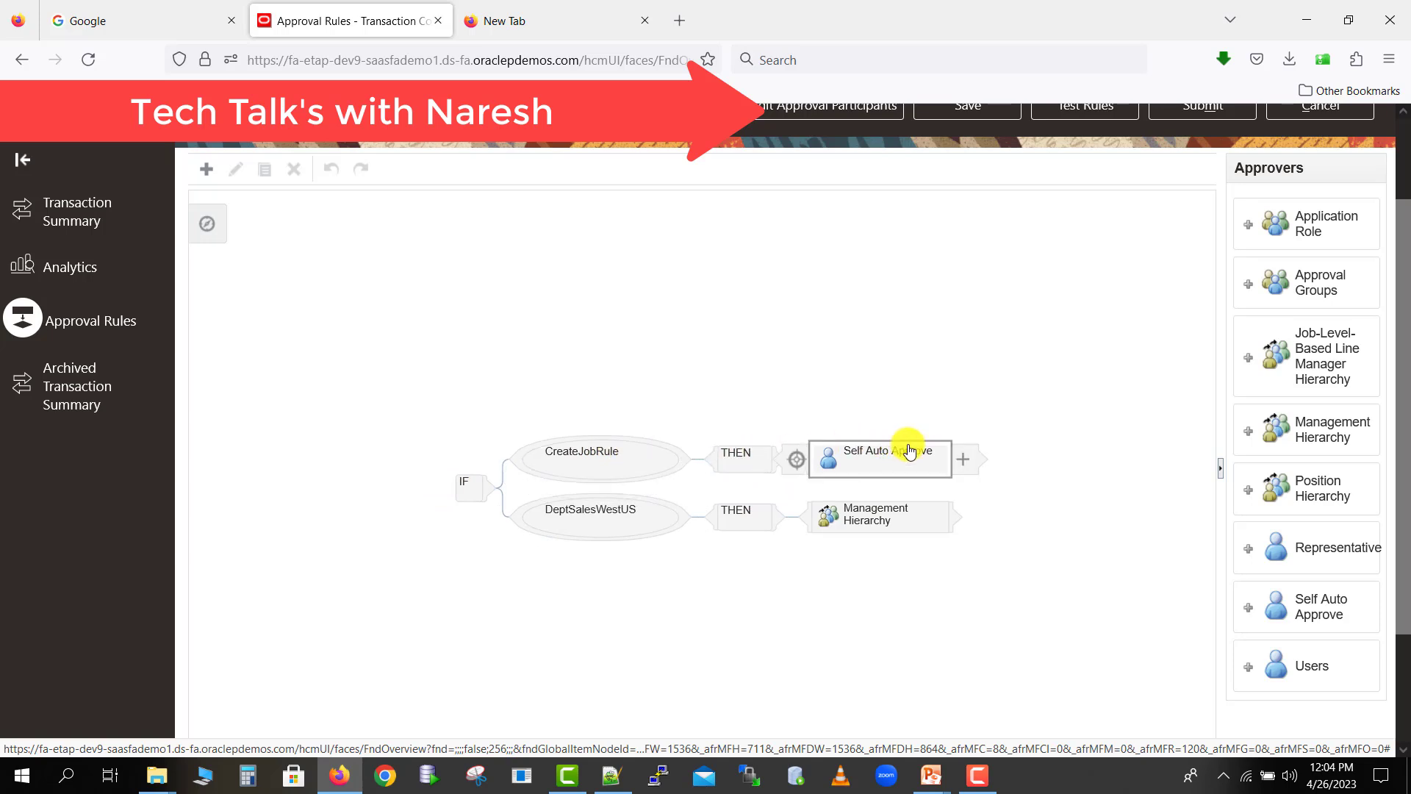
{"action": "left_click", "coordinate": [617, 514]}
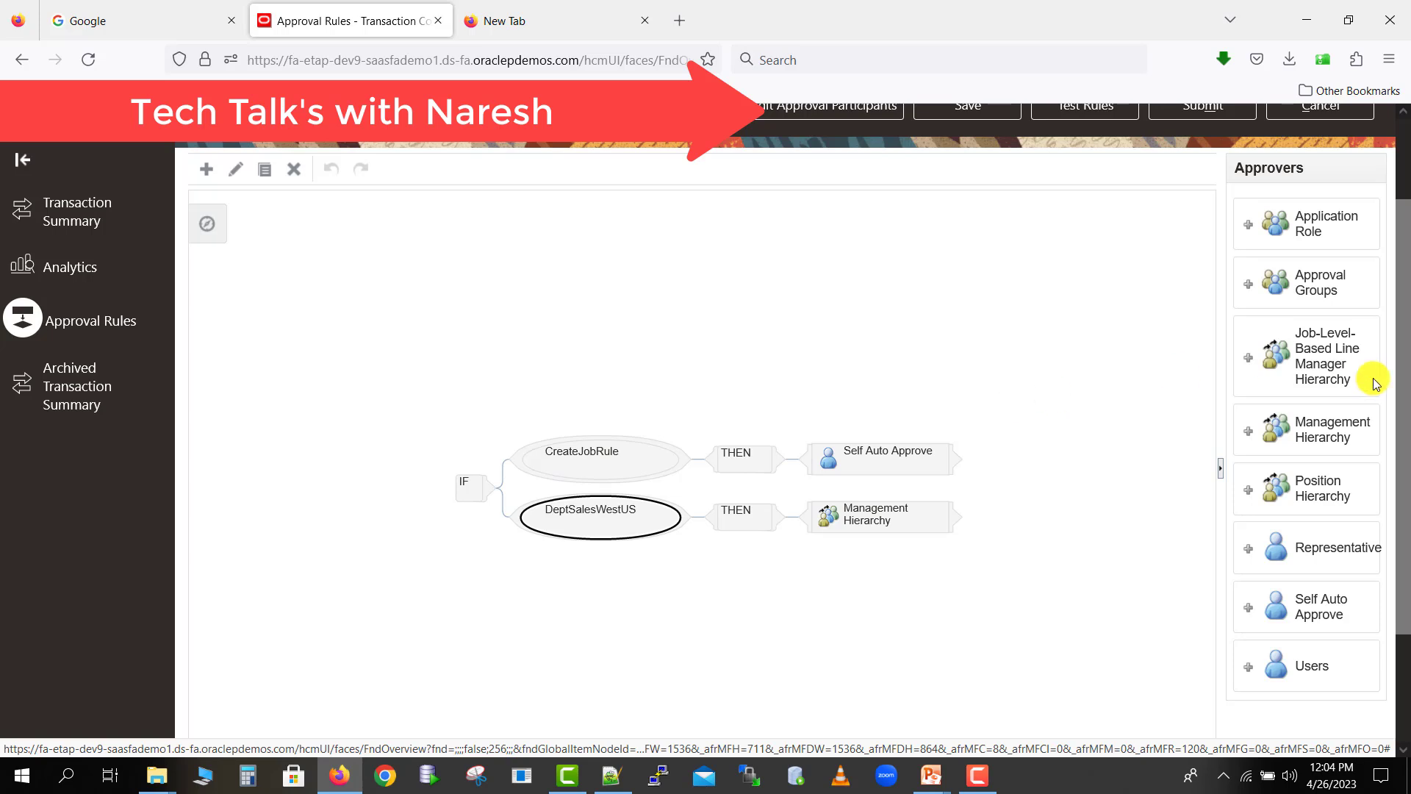
{"action": "left_click_drag", "start_coordinate": [1315, 168], "coordinate": [1234, 165]}
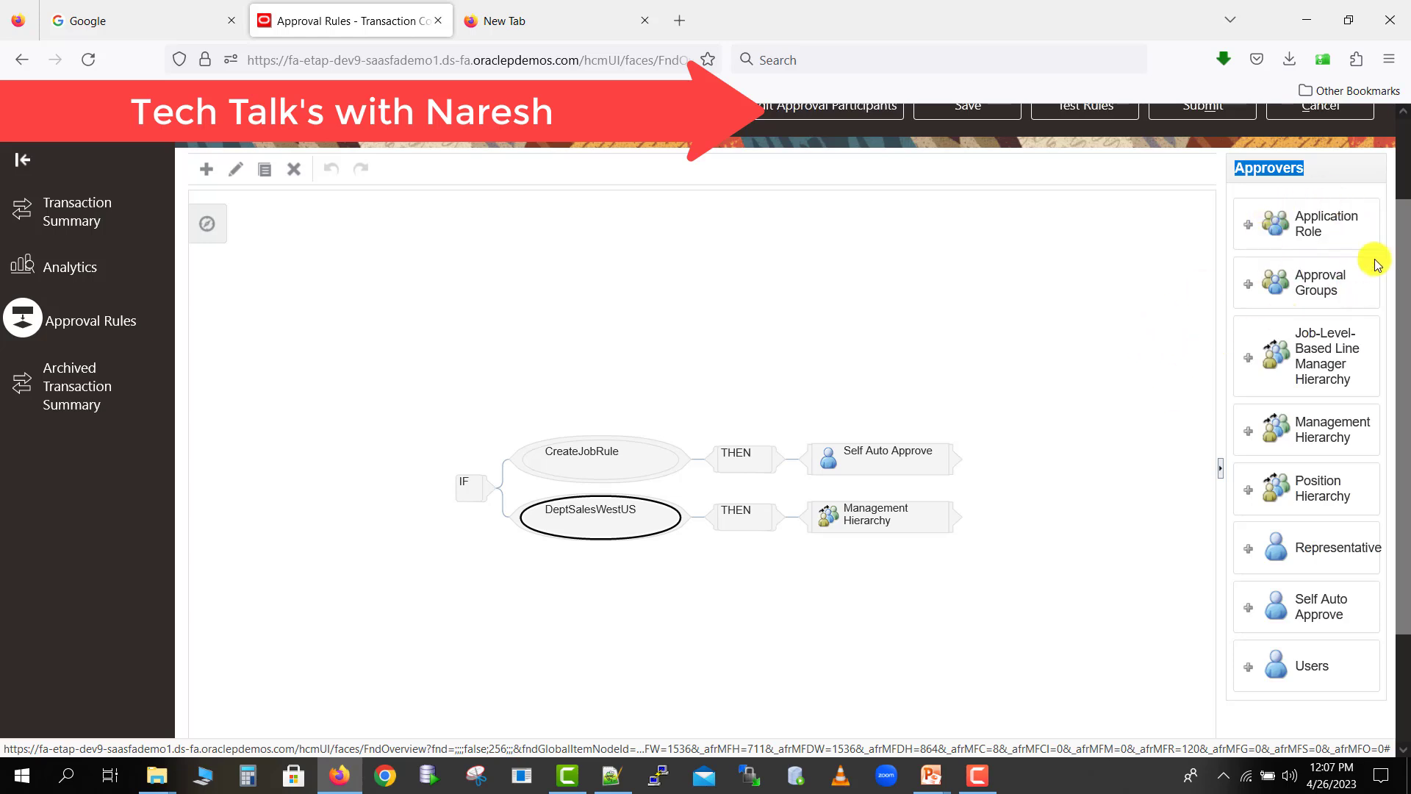
- Leave the empty Archived Transaction Summary and return to Transaction Summary
{"action": "left_click_drag", "start_coordinate": [1402, 469], "coordinate": [1403, 416]}
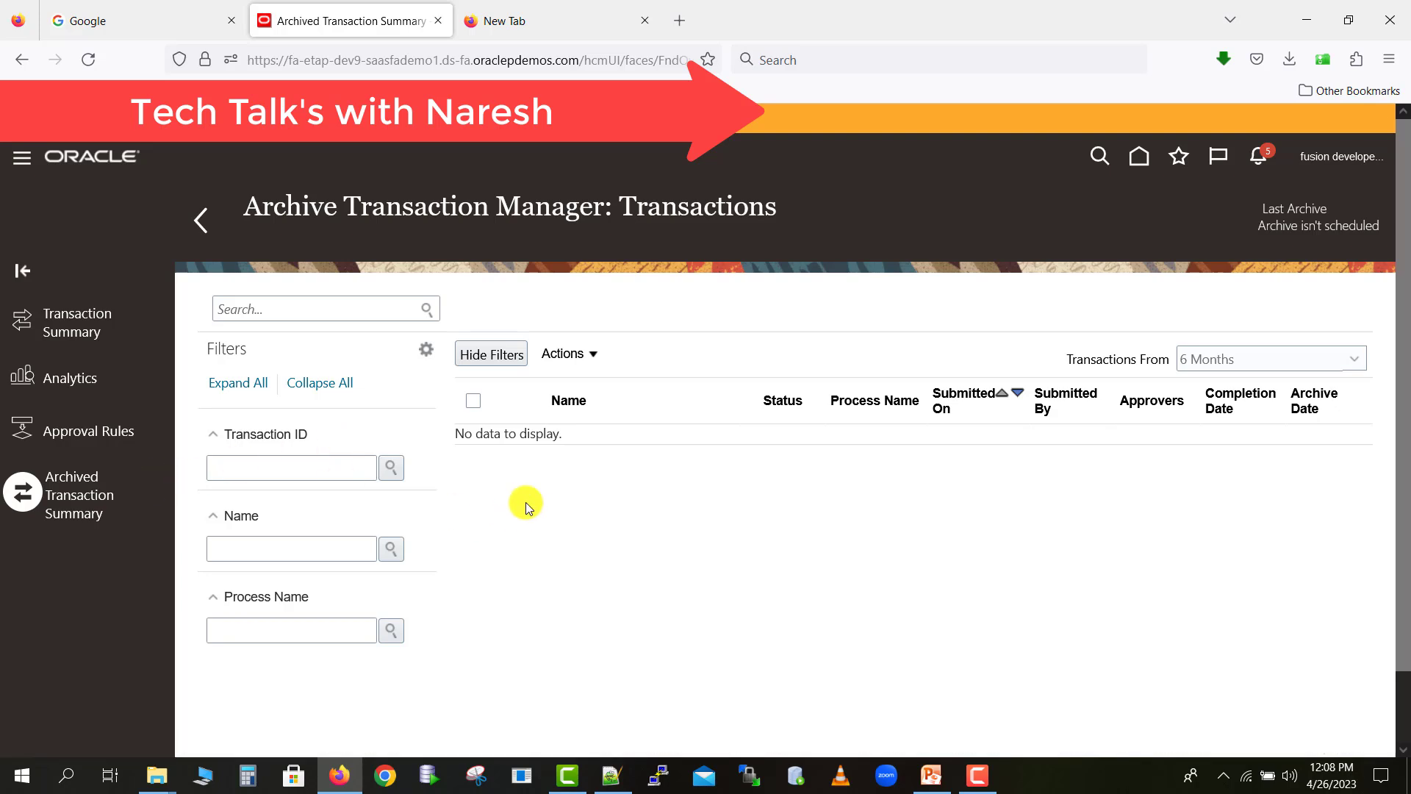
{"action": "left_click", "coordinate": [70, 337]}
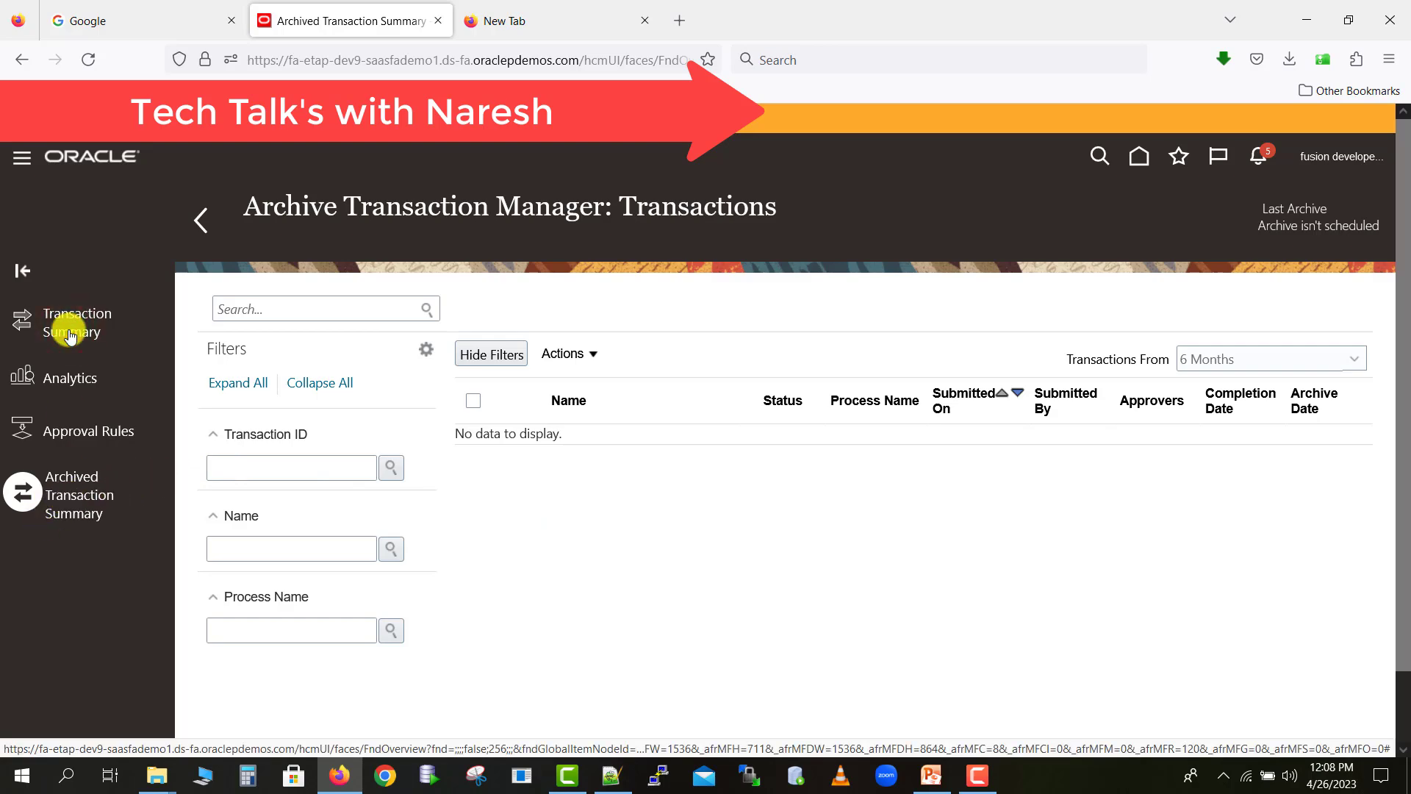